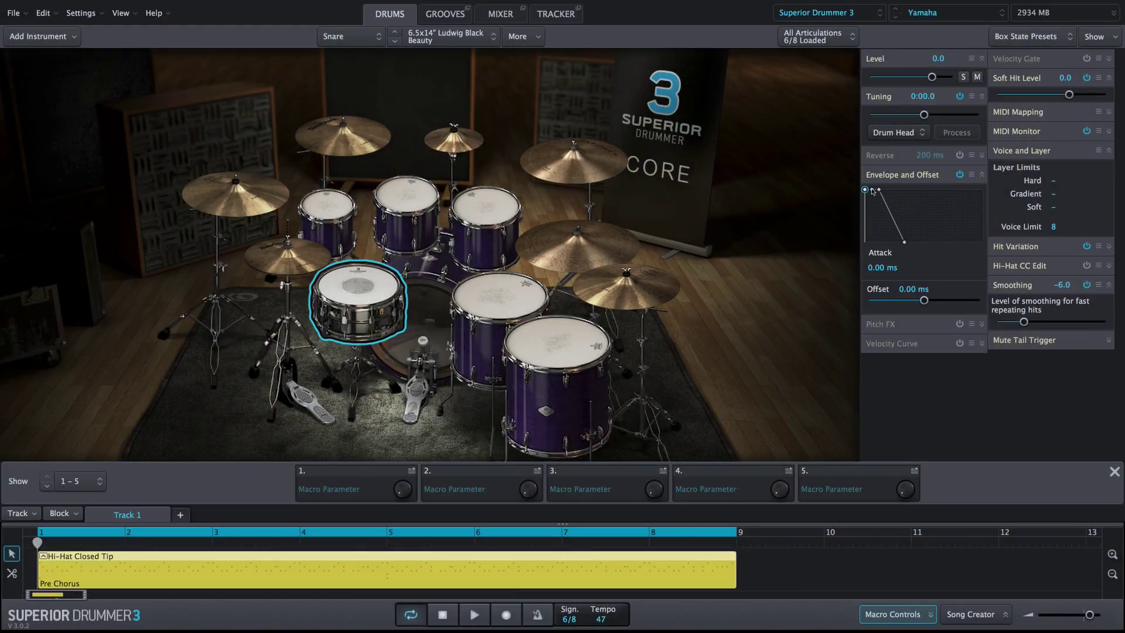
Straighten the snare envelope's hold-to-decay curve so Curve Slope reads Off.
{"action": "left_click", "coordinate": [879, 190]}
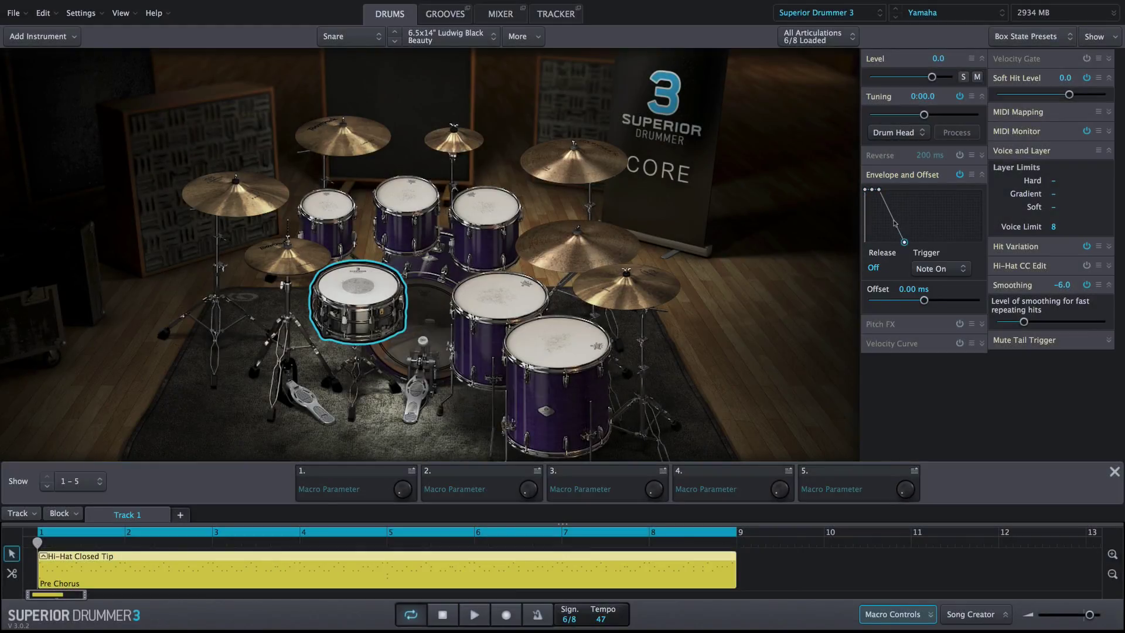
{"action": "mouse_move", "coordinate": [886, 223]}
{"action": "left_click_drag", "start_coordinate": [885, 223], "coordinate": [893, 214]}
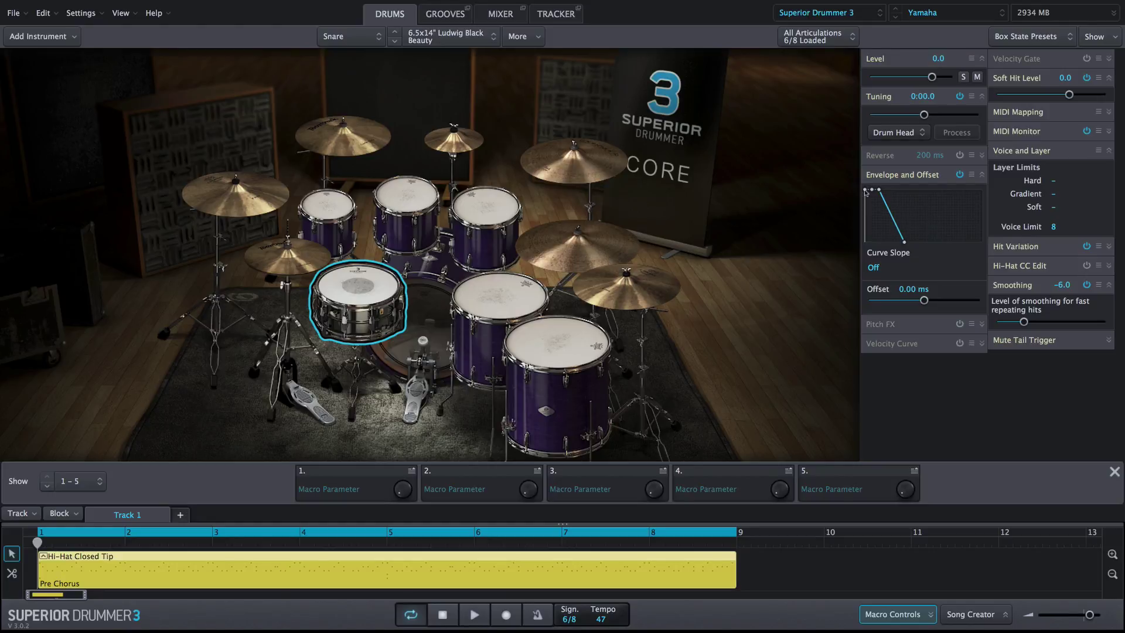
Lengthen the snare's envelope attack to 28.0 ms.
{"action": "mouse_move", "coordinate": [866, 190]}
{"action": "left_mouse_down"}
{"action": "mouse_move", "coordinate": [900, 191]}
{"action": "mouse_move", "coordinate": [871, 193]}
{"action": "left_mouse_up"}
{"action": "double_click", "coordinate": [873, 267]}
{"action": "type", "text": "29"}
{"action": "key", "text": "Return"}
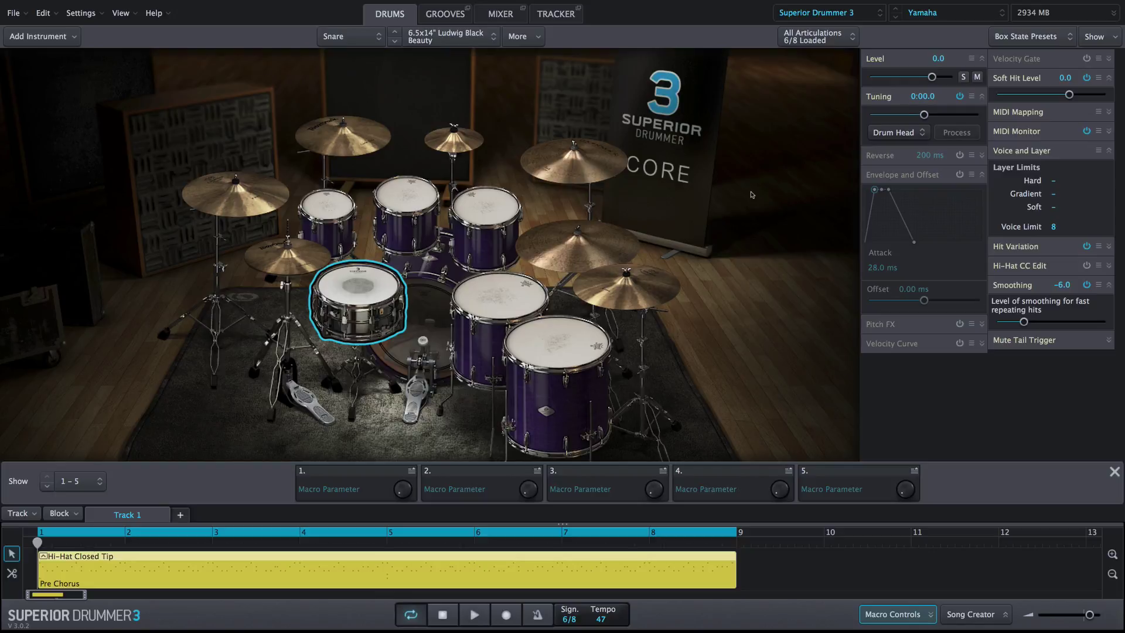
Toggle Envelope and Offset off and on to compare, leaving it enabled.
{"action": "left_click", "coordinate": [958, 174]}
{"action": "left_click", "coordinate": [960, 175]}
{"action": "left_click", "coordinate": [959, 175]}
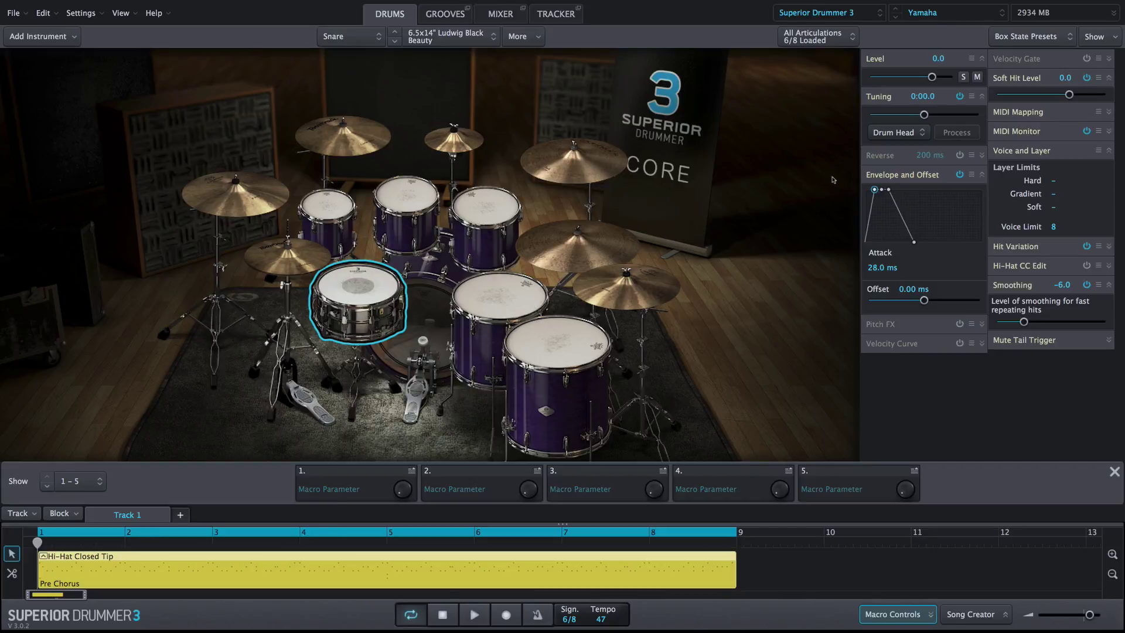
Play the pattern and A/B the 28.0 ms envelope several times, ending with it on.
{"action": "key", "text": "space"}
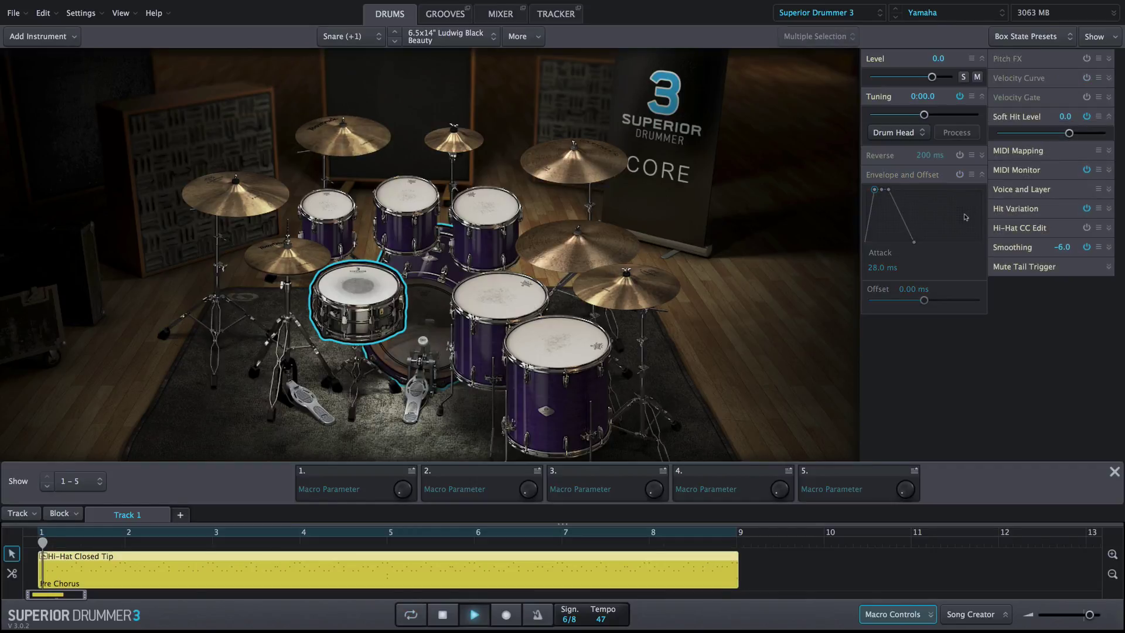
{"action": "left_click", "coordinate": [960, 174]}
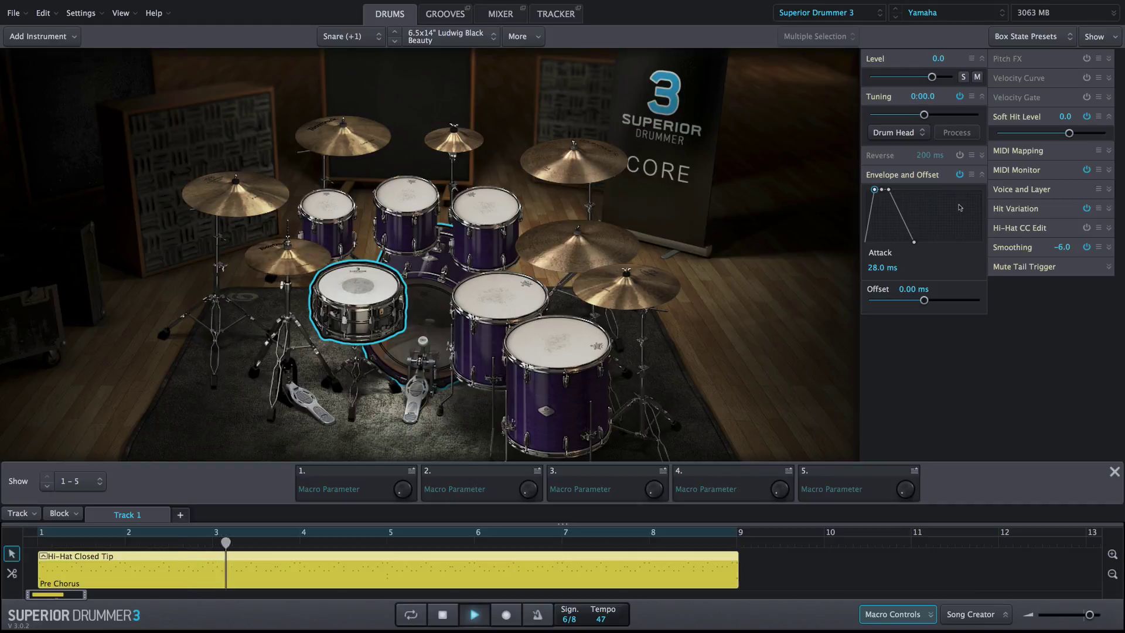
{"action": "left_click", "coordinate": [960, 175]}
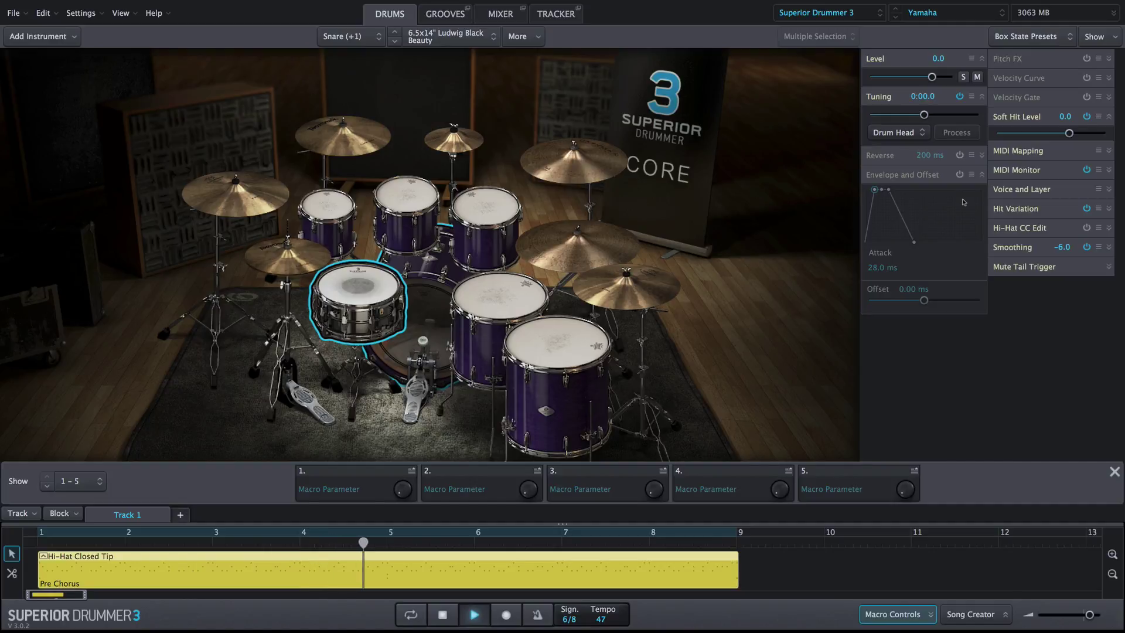
{"action": "left_click", "coordinate": [960, 174]}
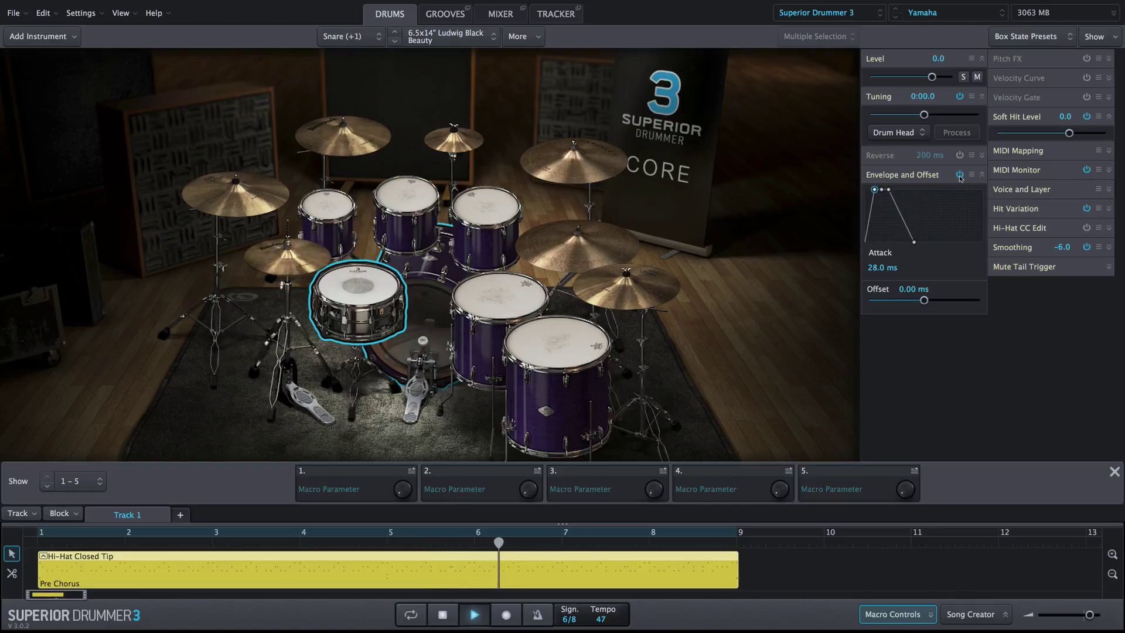
{"action": "left_click", "coordinate": [959, 175]}
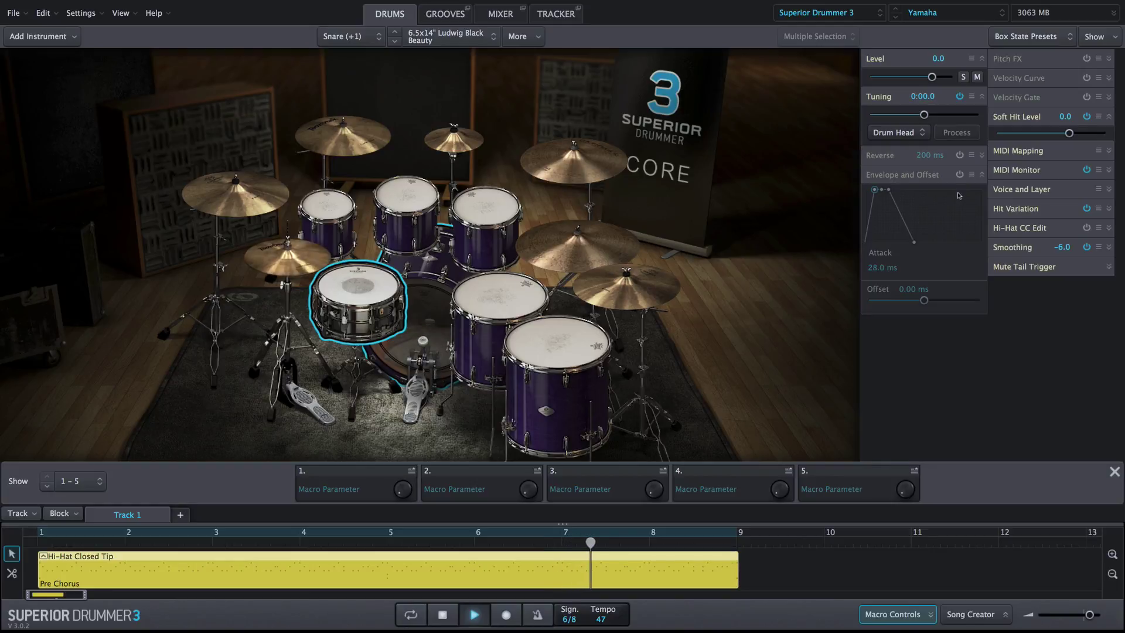
{"action": "left_click", "coordinate": [960, 175]}
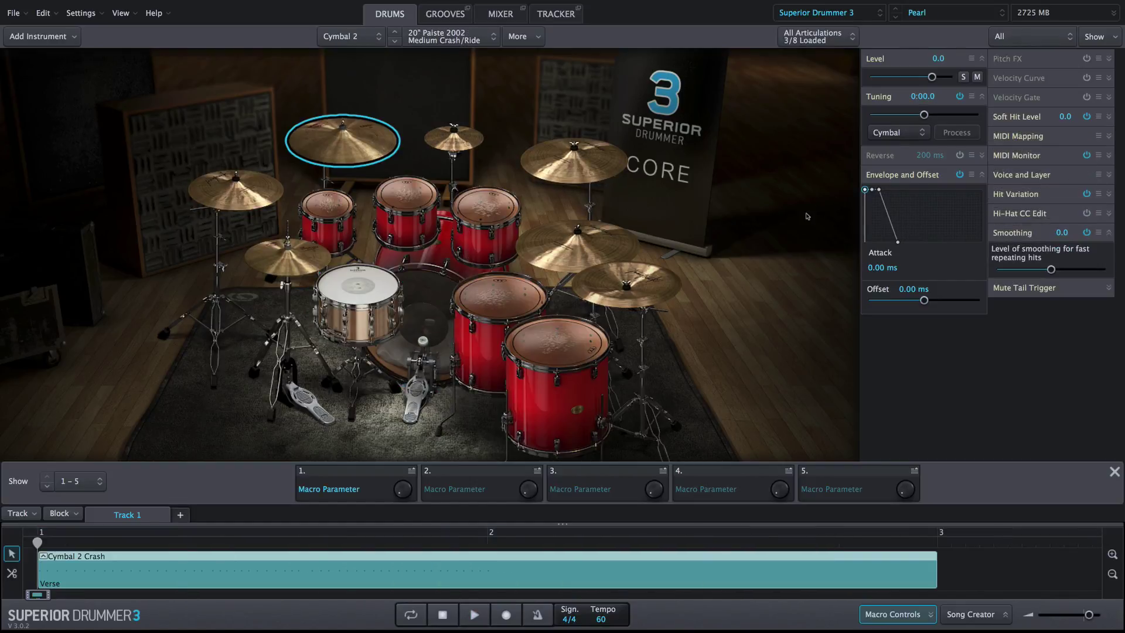
Bind Cymbal 2's envelope attack to Macro Parameter 1 and play to hear the swell.
{"action": "right_click", "coordinate": [864, 189]}
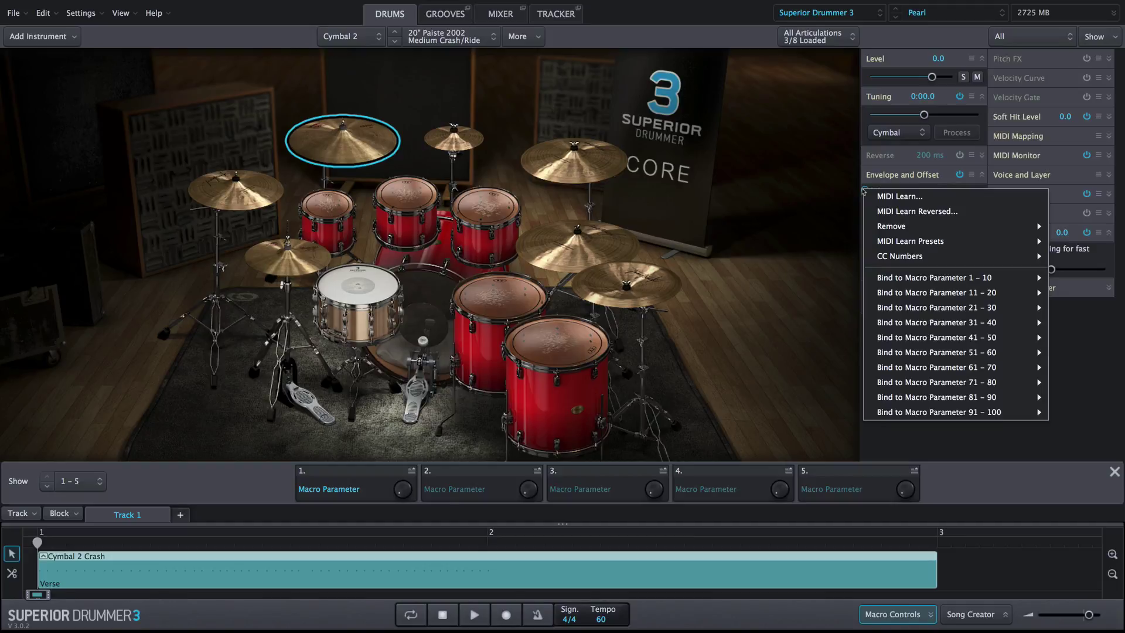
{"action": "mouse_move", "coordinate": [900, 280]}
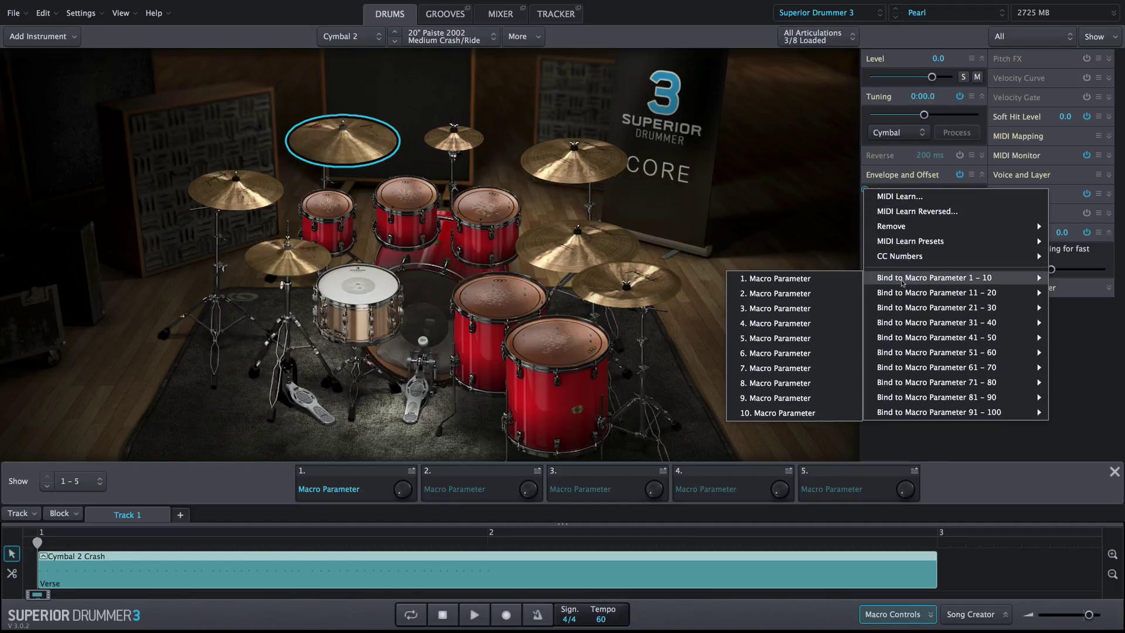
{"action": "left_click", "coordinate": [813, 280]}
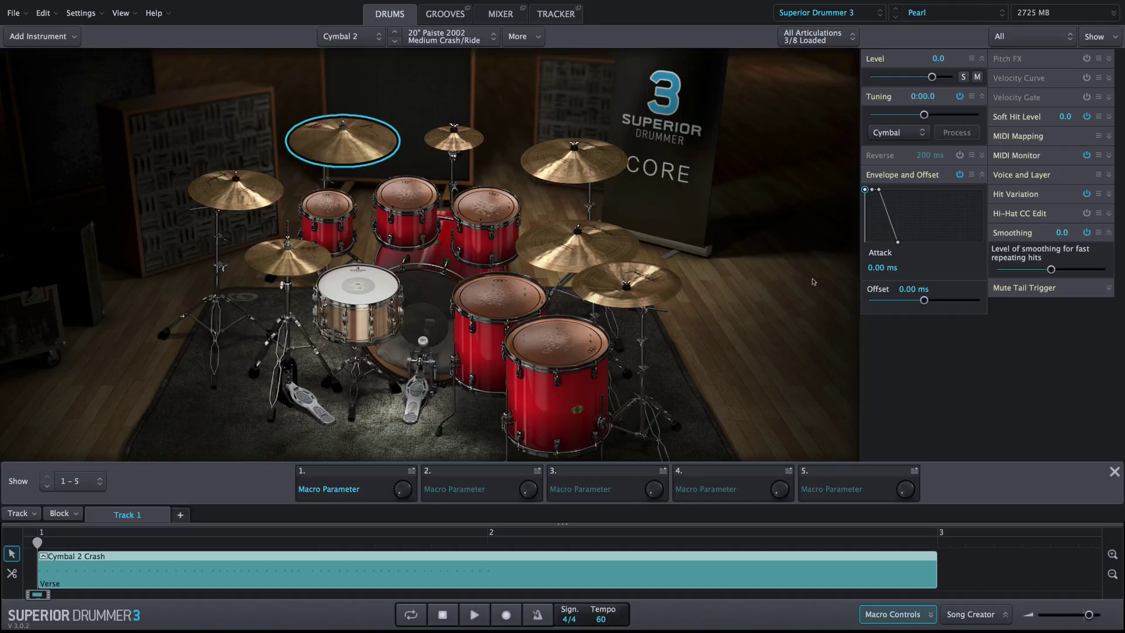
{"action": "key", "text": "space"}
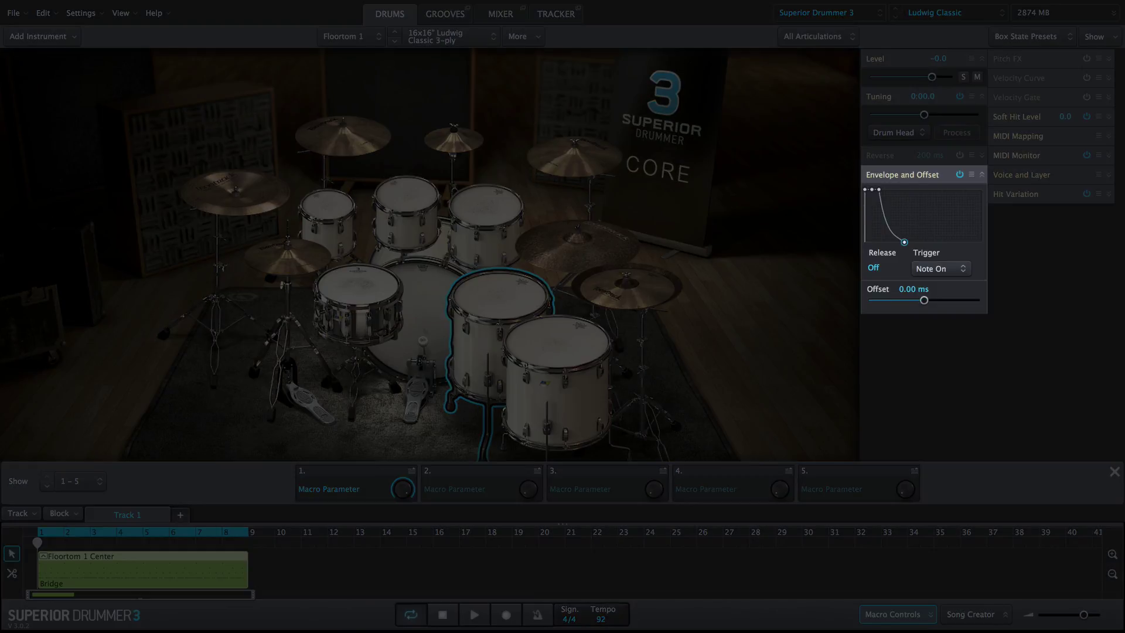
Shorten the floor tom's envelope release to about 750 ms and enable Envelope and Offset for all toms.
{"action": "left_click_drag", "start_coordinate": [904, 241], "coordinate": [895, 235]}
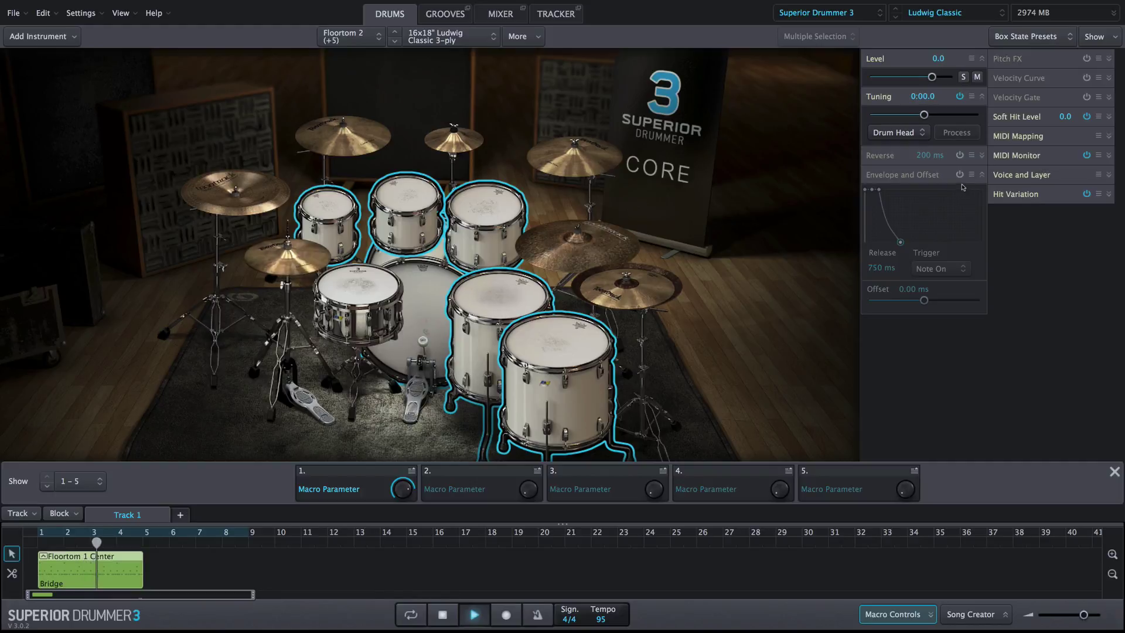
{"action": "left_click", "coordinate": [959, 175]}
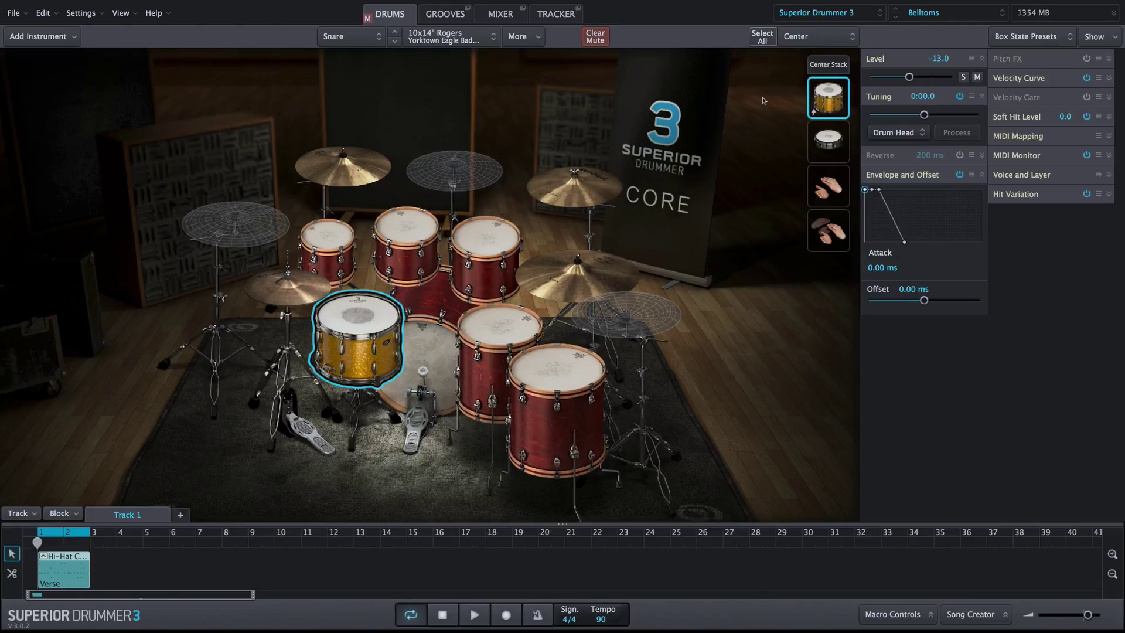
Check each snare Center Stack layer's offset: −25.4, 25.0 and 15.7 ms.
{"action": "left_click", "coordinate": [837, 148]}
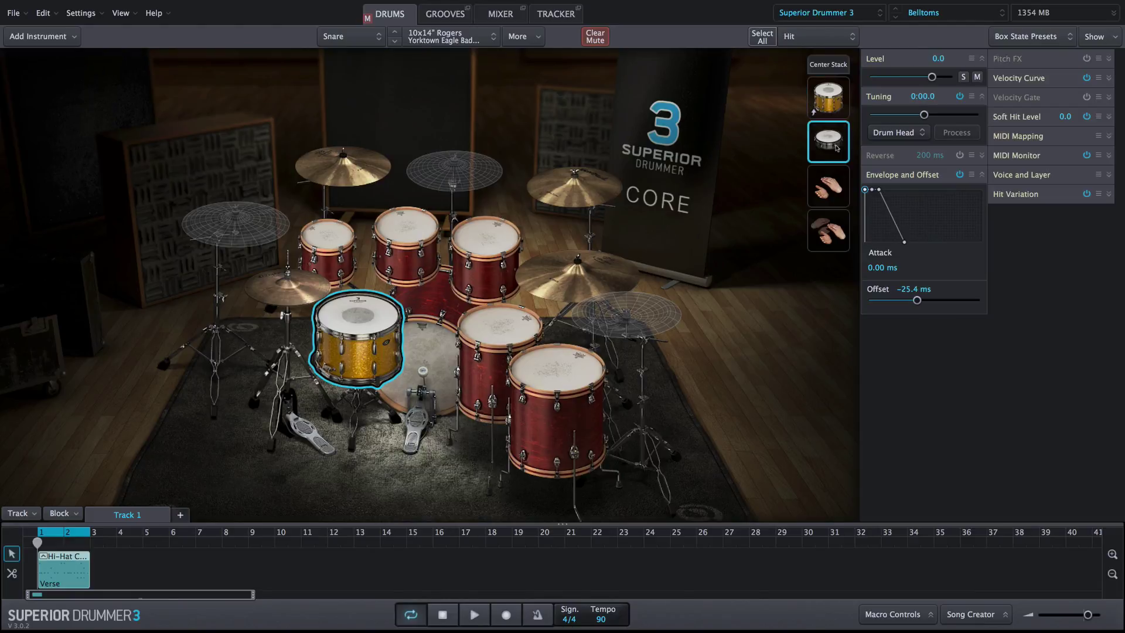
{"action": "left_click", "coordinate": [823, 103]}
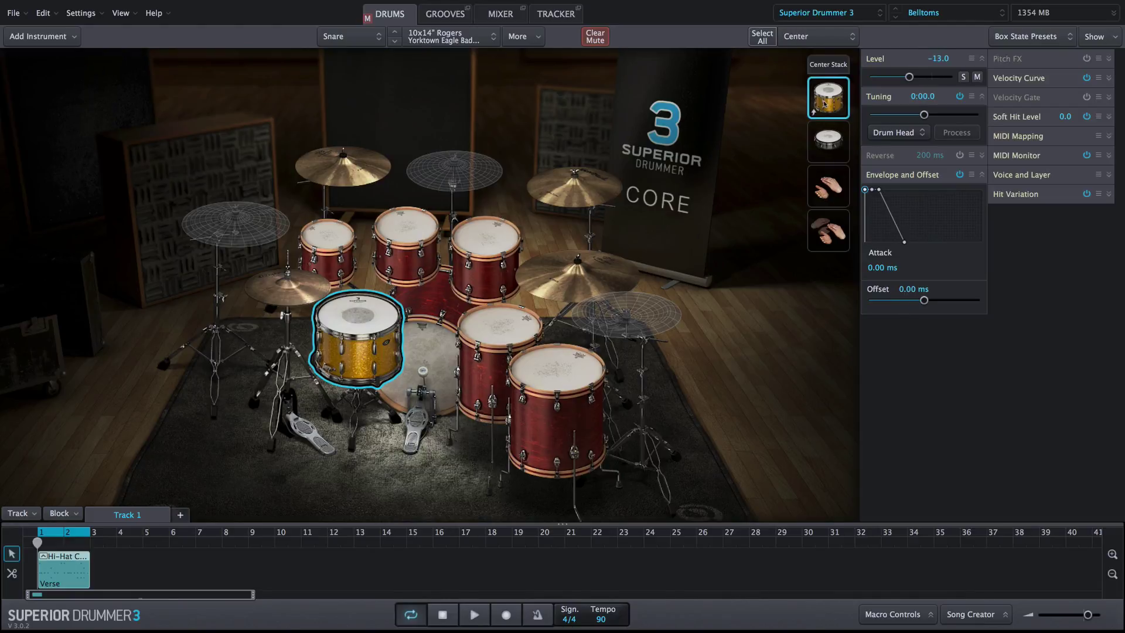
{"action": "left_click", "coordinate": [833, 65]}
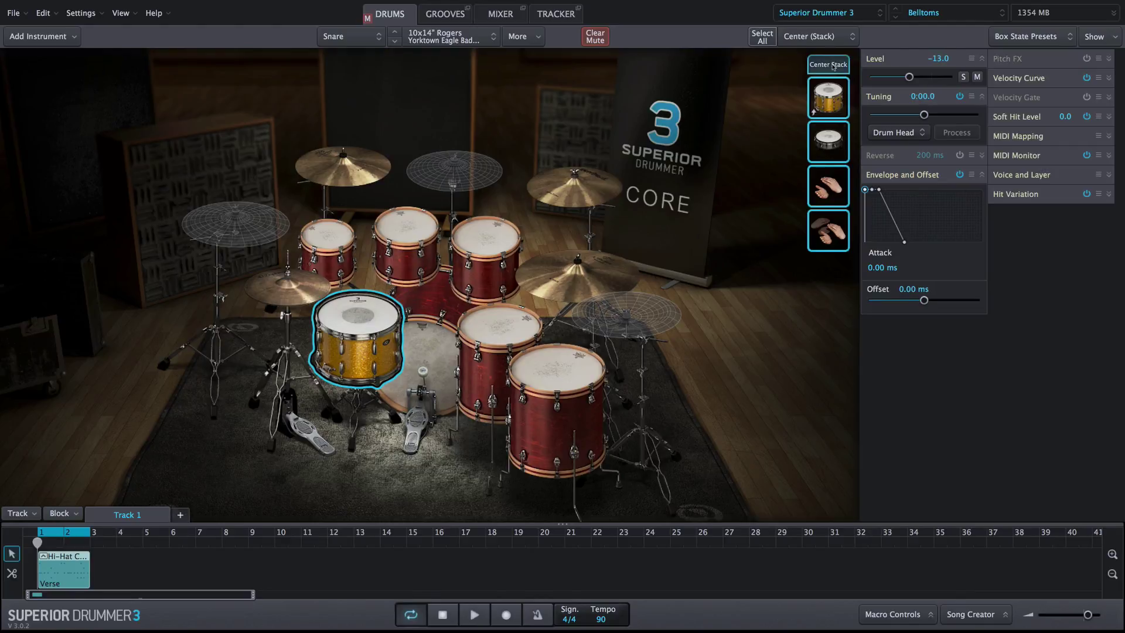
{"action": "left_click", "coordinate": [828, 191]}
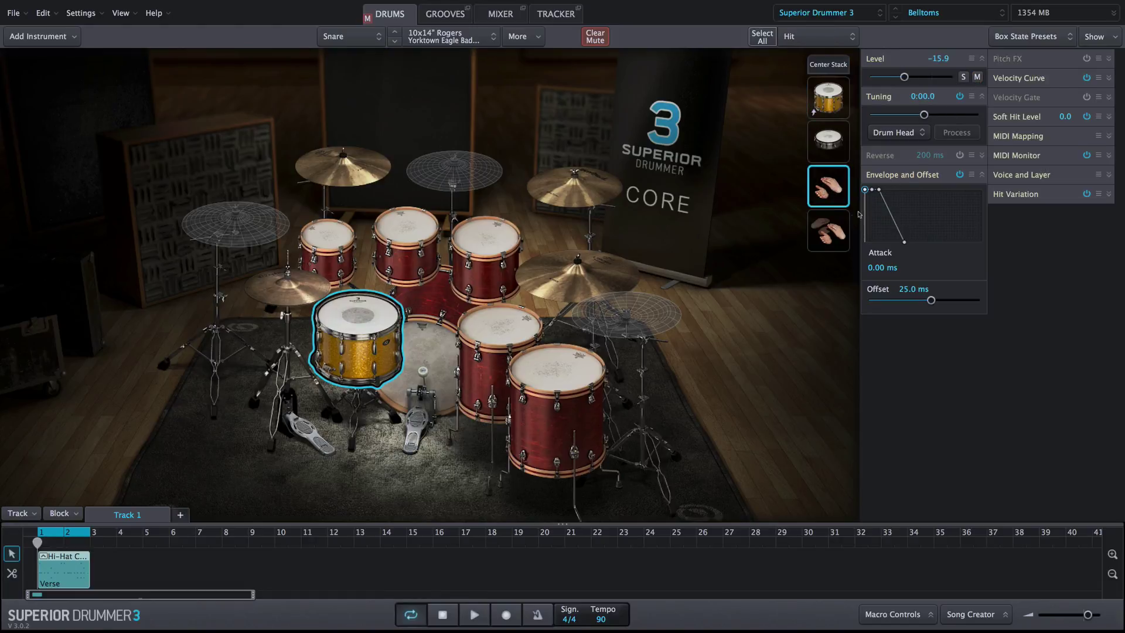
{"action": "left_click", "coordinate": [829, 235]}
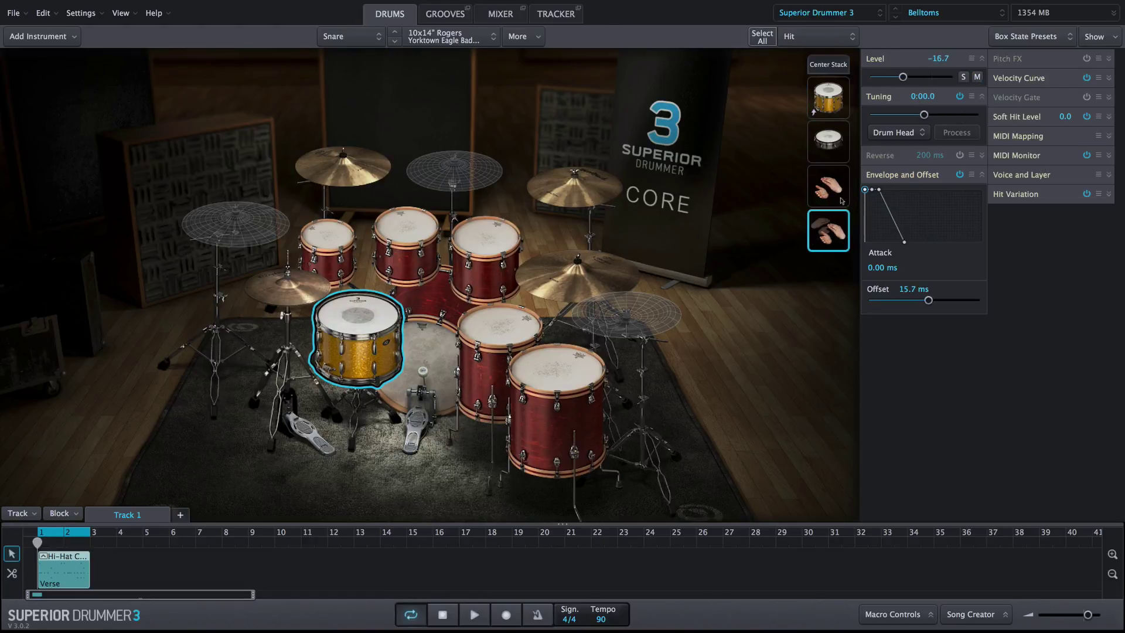
{"action": "left_click", "coordinate": [836, 189]}
{"action": "left_click", "coordinate": [831, 228]}
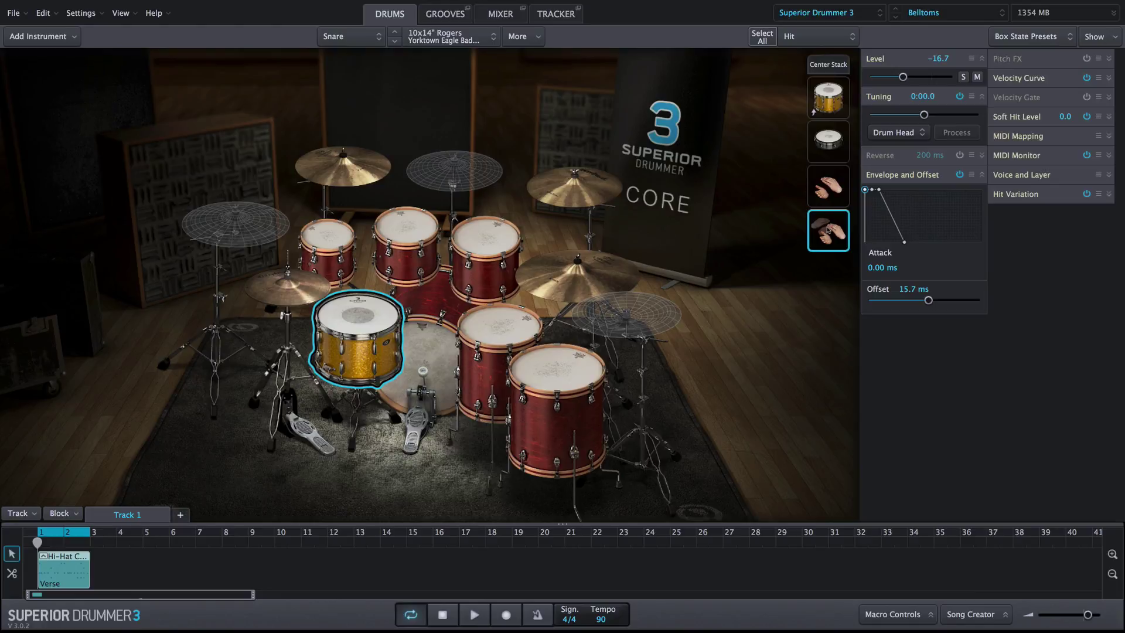
Select the whole Center Stack and audition the stacked snare in playback.
{"action": "left_click", "coordinate": [829, 64]}
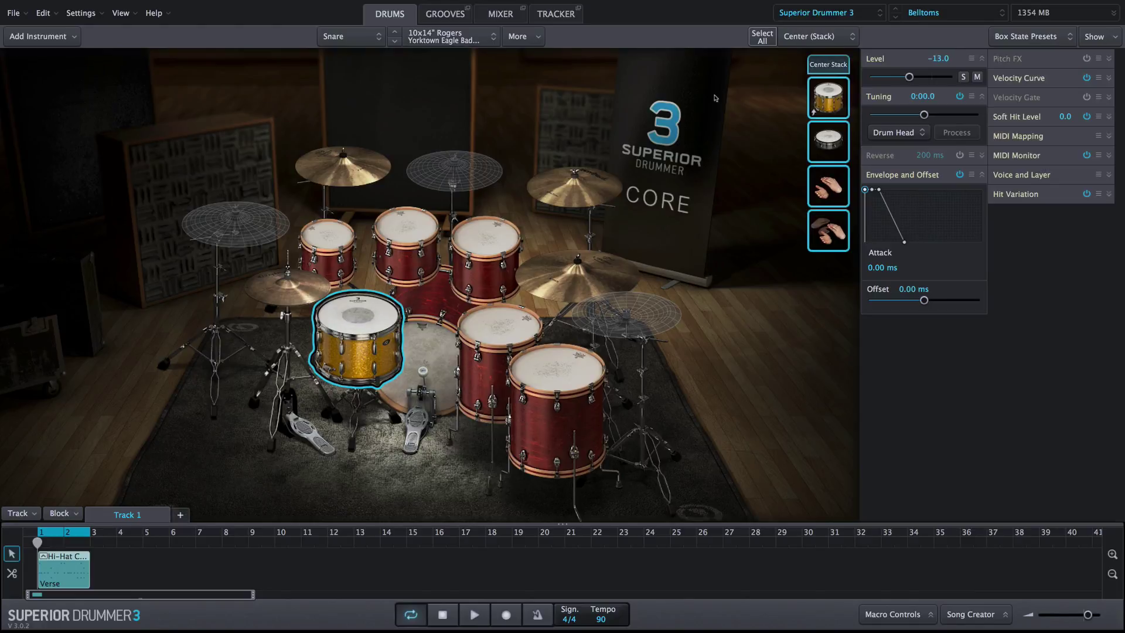
{"action": "key", "text": "space"}
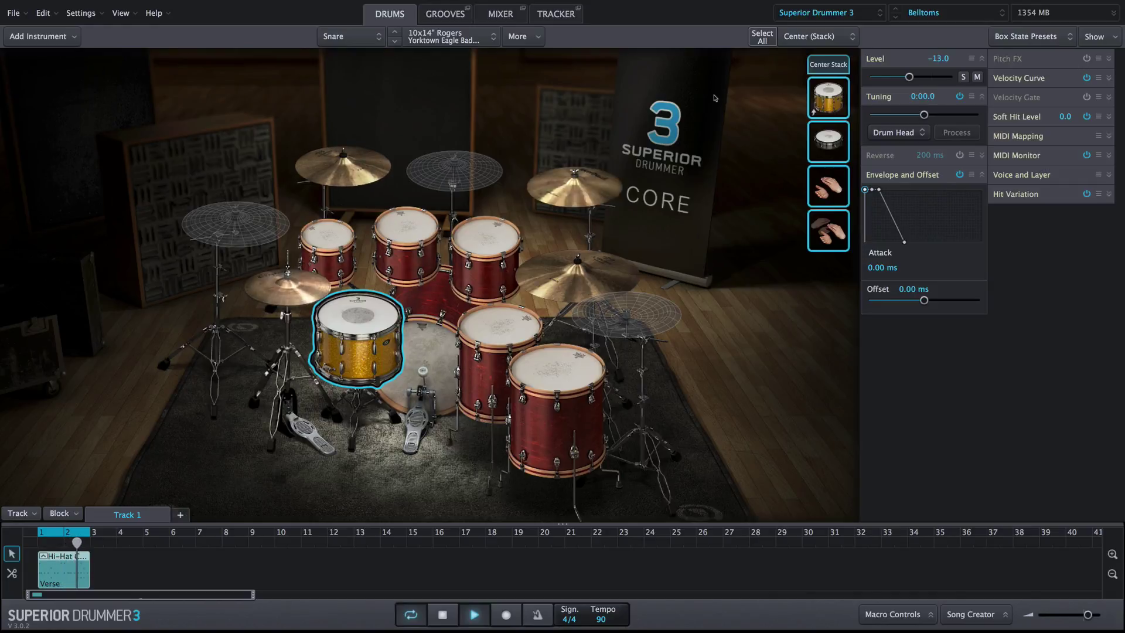
{"action": "key", "text": "space"}
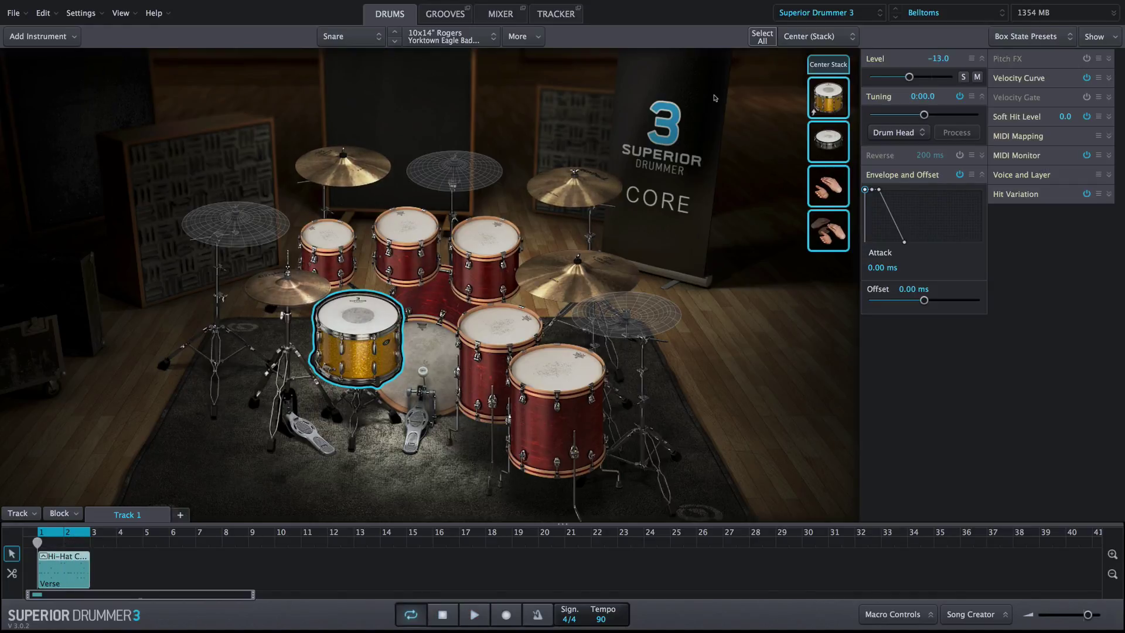